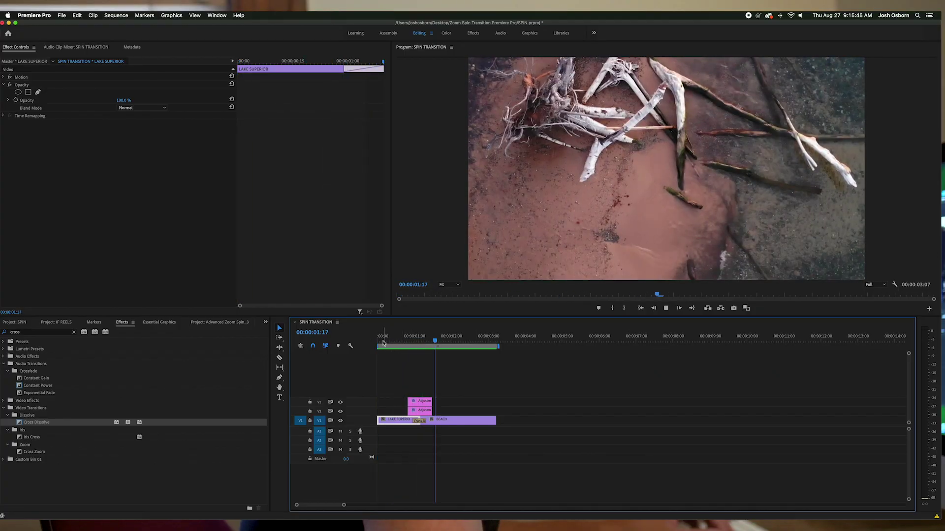
- Play the finished spin transition from the sequence start, then scrub into the BEACH clip
{"action": "left_click", "coordinate": [381, 341]}
{"action": "key", "text": "space"}
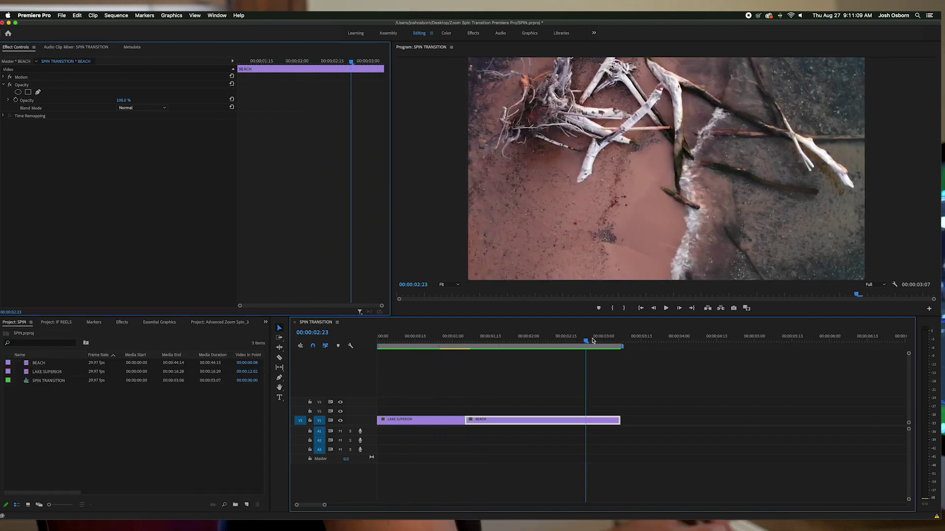
{"action": "left_click_drag", "start_coordinate": [584, 343], "coordinate": [565, 350]}
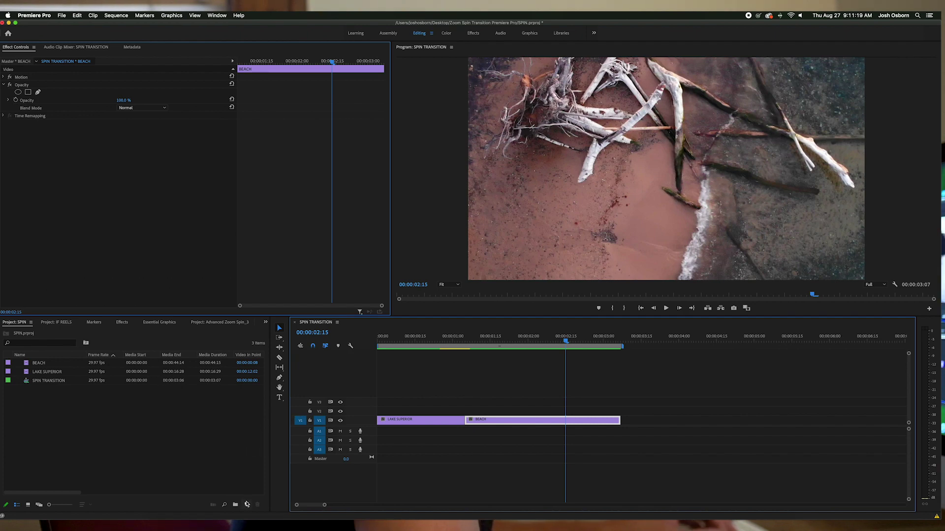
- Create two 1920×1080 adjustment layers in the project bin with default settings
{"action": "left_click", "coordinate": [247, 504]}
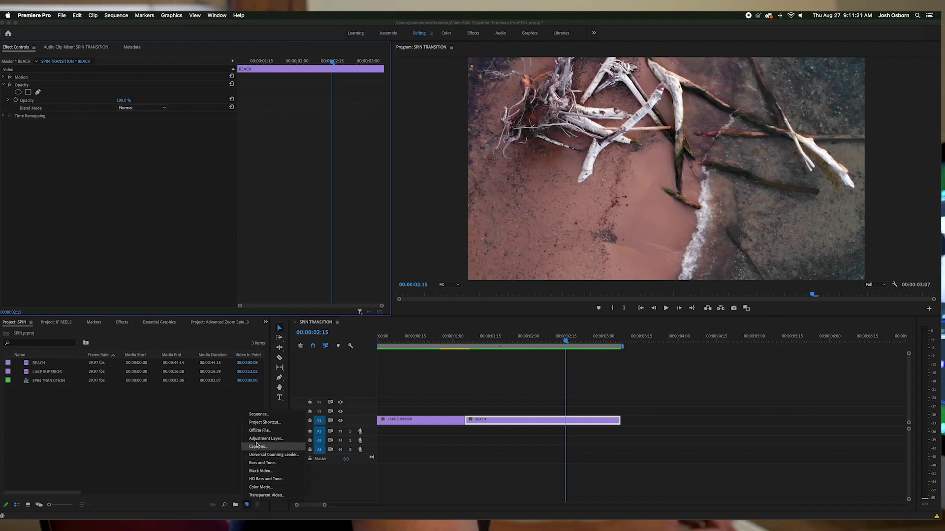
{"action": "left_click", "coordinate": [257, 439]}
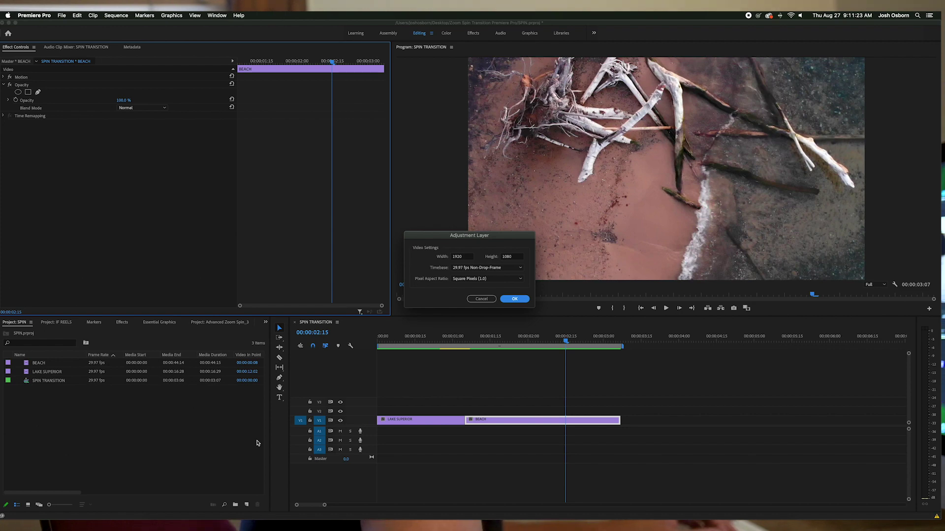
{"action": "key", "text": "Return"}
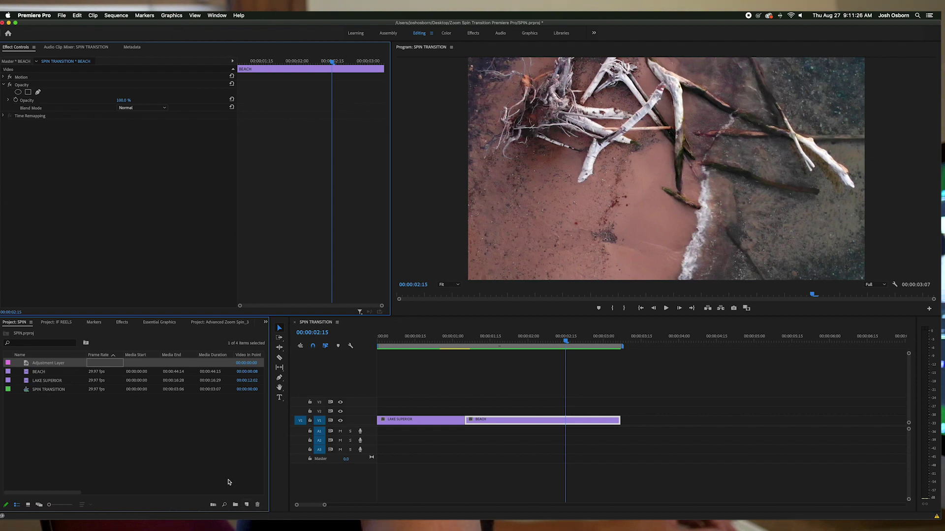
{"action": "left_click", "coordinate": [248, 505]}
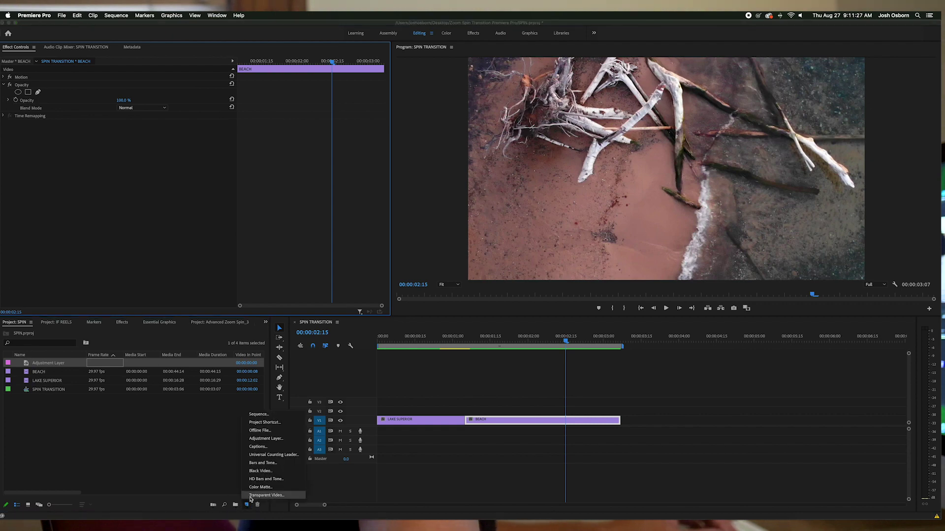
{"action": "left_click", "coordinate": [265, 438]}
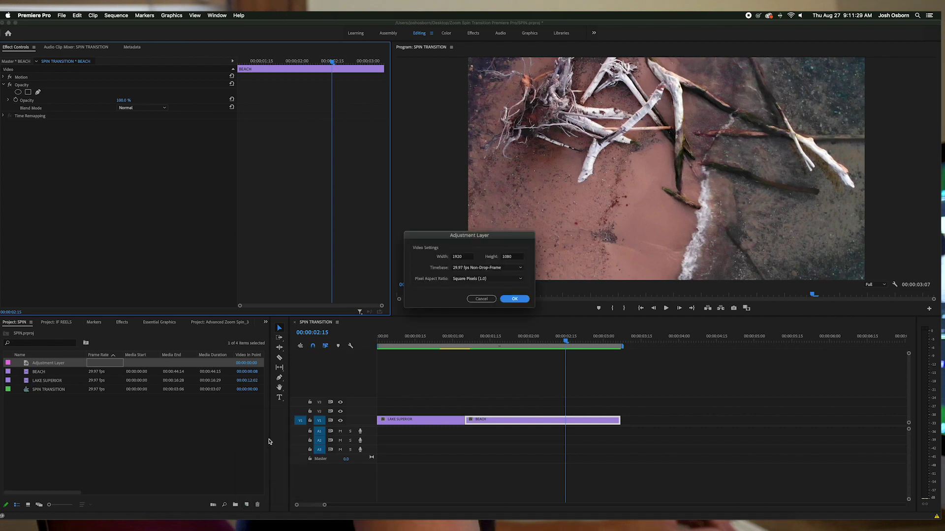
{"action": "key", "text": "Return"}
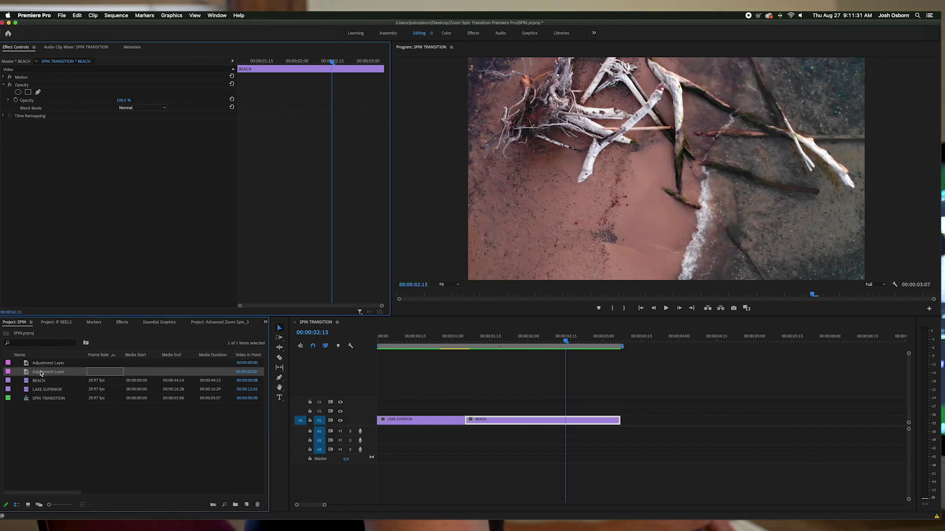
- Place an adjustment layer on V2 and razor-cut it around the LAKE SUPERIOR–BEACH edit
{"action": "left_click_drag", "start_coordinate": [117, 377], "coordinate": [436, 411]}
{"action": "left_click", "coordinate": [468, 339]}
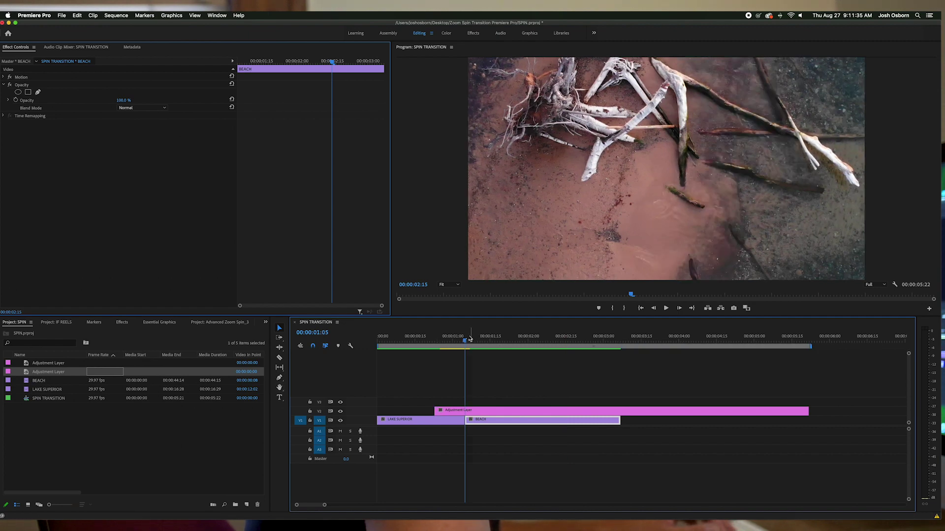
{"action": "key", "text": "="}
{"action": "key", "text": "="}
{"action": "key", "text": "="}
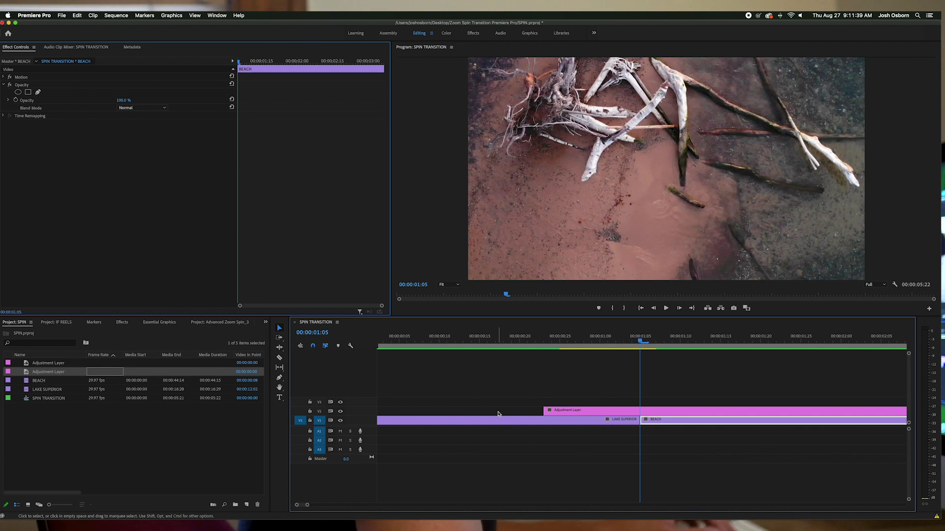
{"action": "key", "text": "Left"}
{"action": "key", "text": "Left"}
{"action": "key", "text": "Left"}
{"action": "key", "text": "Left"}
{"action": "key", "text": "Left"}
{"action": "key", "text": "Left"}
{"action": "key", "text": "Left"}
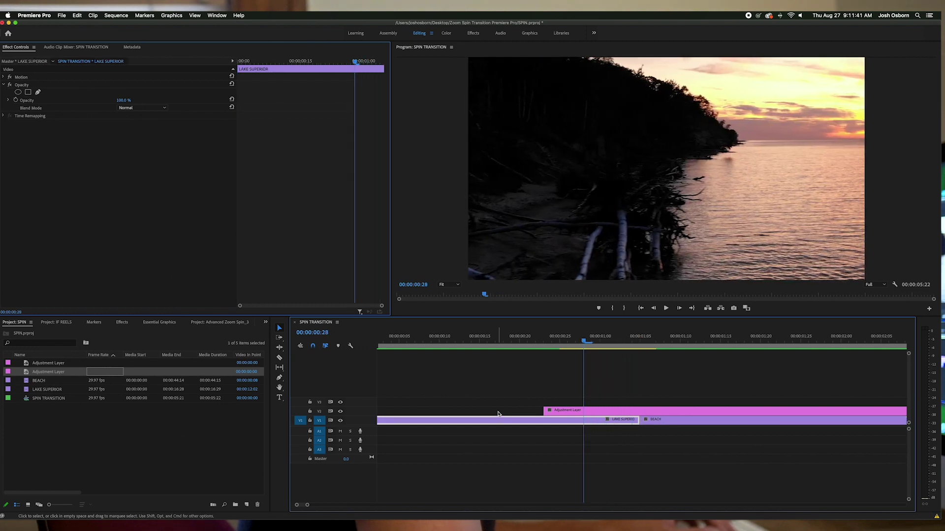
{"action": "key", "text": "Left"}
{"action": "key", "text": "Left"}
{"action": "key", "text": "Left"}
{"action": "key", "text": "c"}
{"action": "left_click_drag", "start_coordinate": [630, 343], "coordinate": [640, 344]}
{"action": "key", "text": "Right"}
{"action": "key", "text": "Right"}
{"action": "key", "text": "Right"}
{"action": "key", "text": "Right"}
{"action": "key", "text": "Right"}
{"action": "key", "text": "Right"}
{"action": "key", "text": "Right"}
{"action": "key", "text": "Right"}
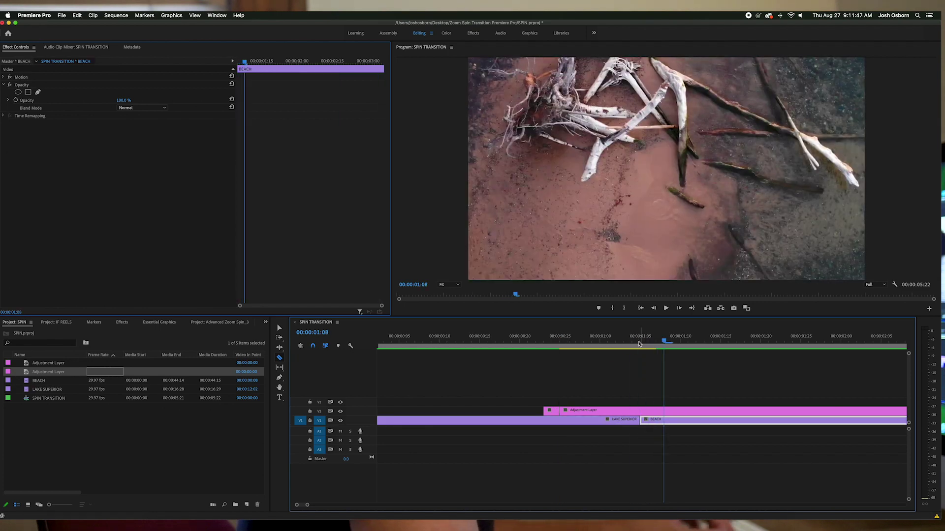
{"action": "key", "text": "Right"}
{"action": "key", "text": "Right"}
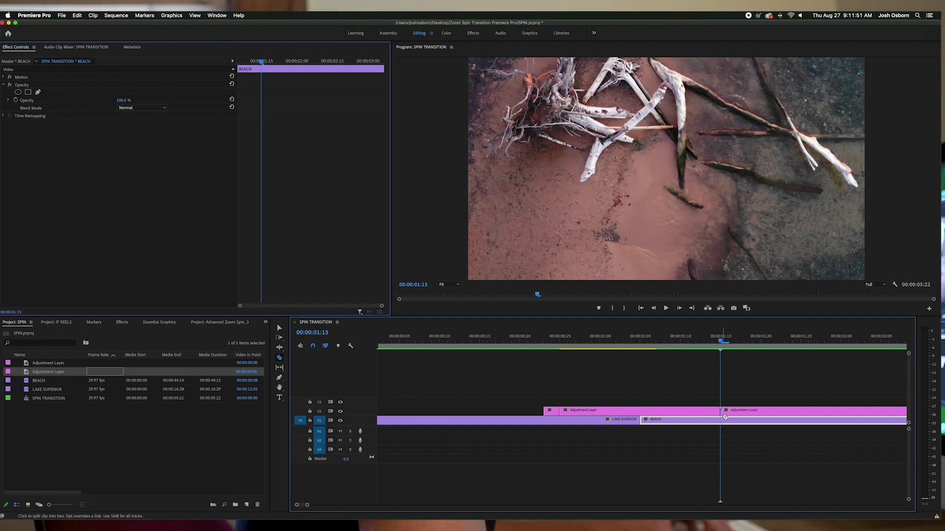
- Stack a second adjustment layer on V3 and delete the excess pieces past 00:00:01:15
{"action": "left_click_drag", "start_coordinate": [33, 364], "coordinate": [561, 401]}
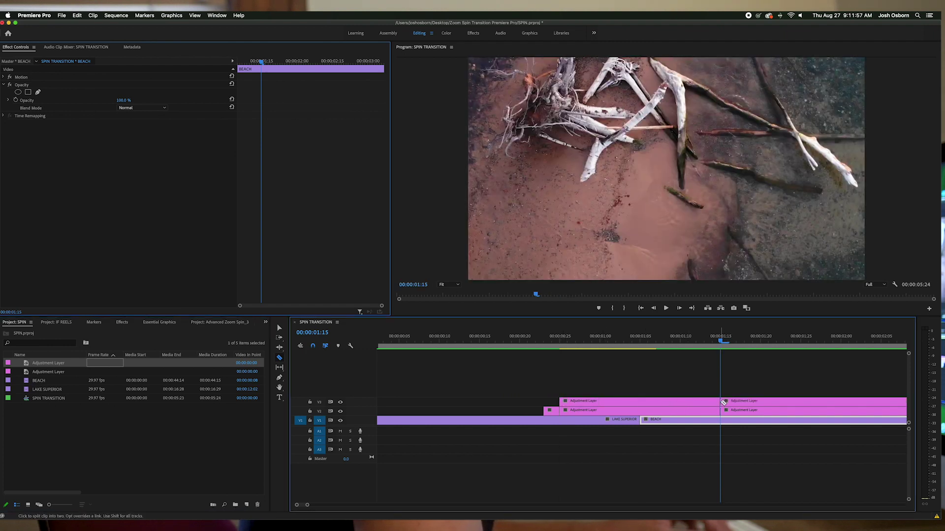
{"action": "key", "text": "v"}
{"action": "left_click_drag", "start_coordinate": [734, 390], "coordinate": [745, 414]}
{"action": "key", "text": "Delete"}
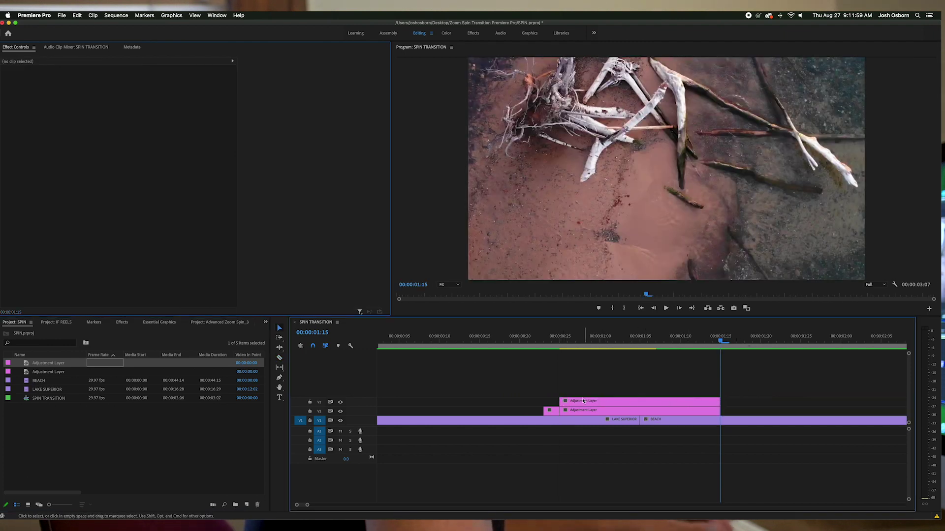
{"action": "left_click", "coordinate": [547, 410]}
{"action": "key", "text": "Delete"}
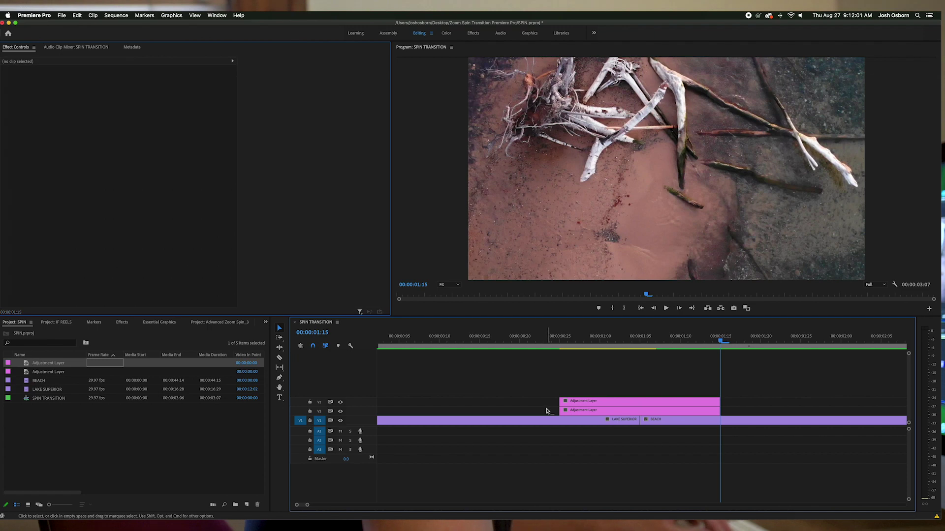
- Apply Replicate to the V2 adjustment layer with Count set to 3
{"action": "left_click", "coordinate": [121, 323]}
{"action": "left_click", "coordinate": [73, 332]}
{"action": "type", "text": "replicate"}
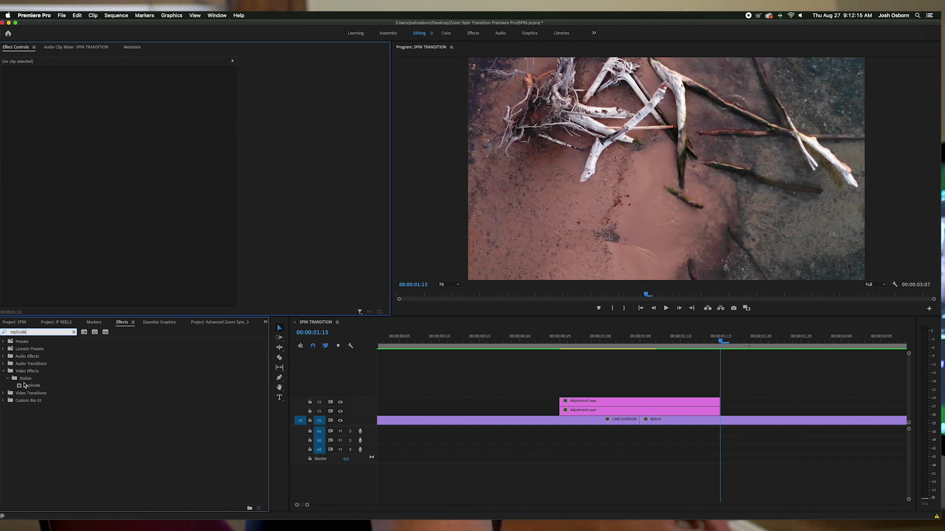
{"action": "left_click_drag", "start_coordinate": [25, 386], "coordinate": [586, 410]}
{"action": "left_click", "coordinate": [118, 140]}
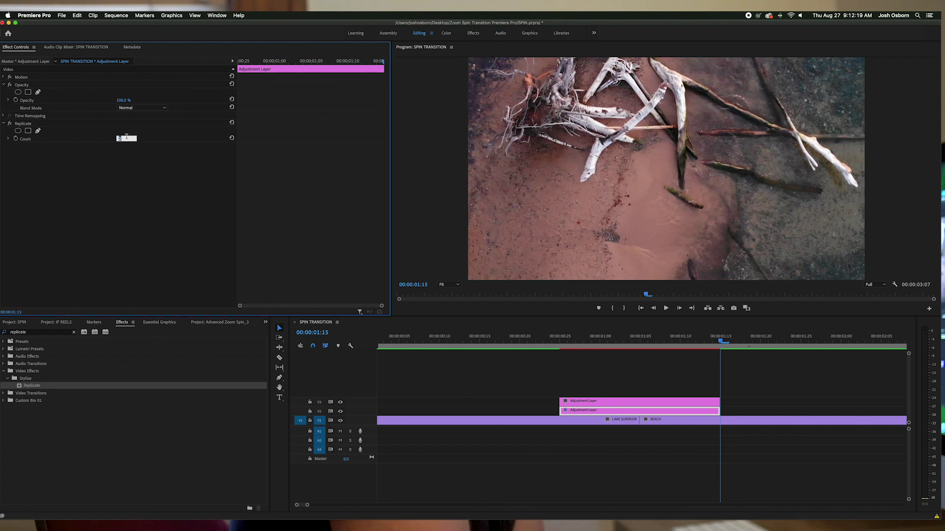
{"action": "key", "text": "Return"}
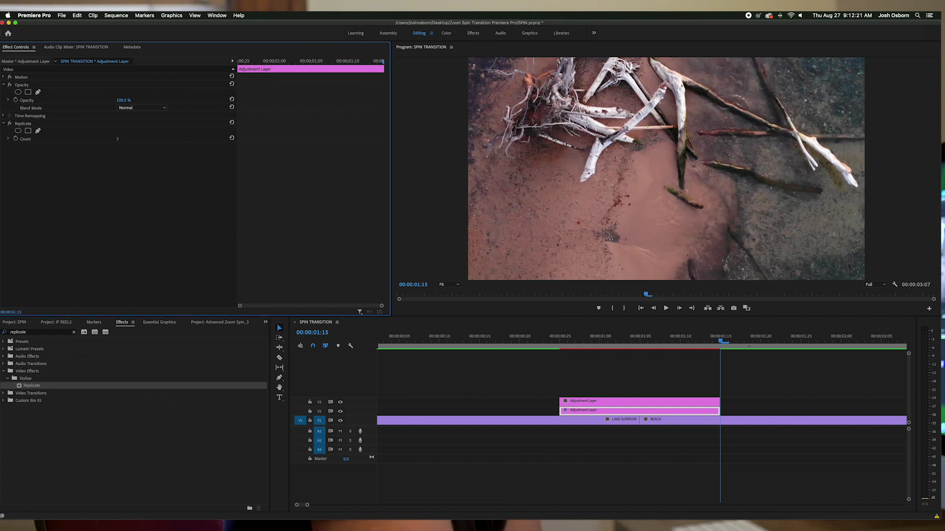
- Move the playhead to 00:00:01:05 and search the effects for Mirror
{"action": "left_click", "coordinate": [632, 339]}
{"action": "left_click", "coordinate": [639, 339]}
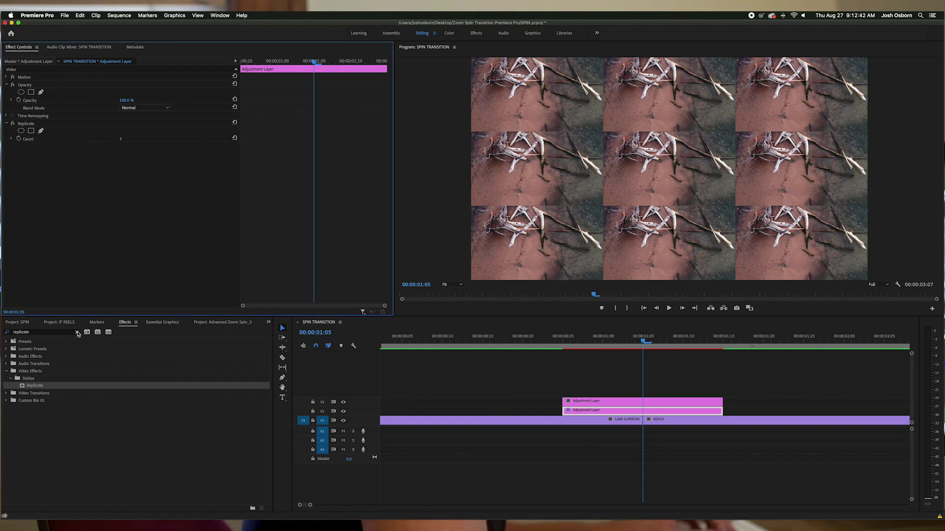
{"action": "left_click", "coordinate": [78, 334]}
{"action": "type", "text": "mirror"}
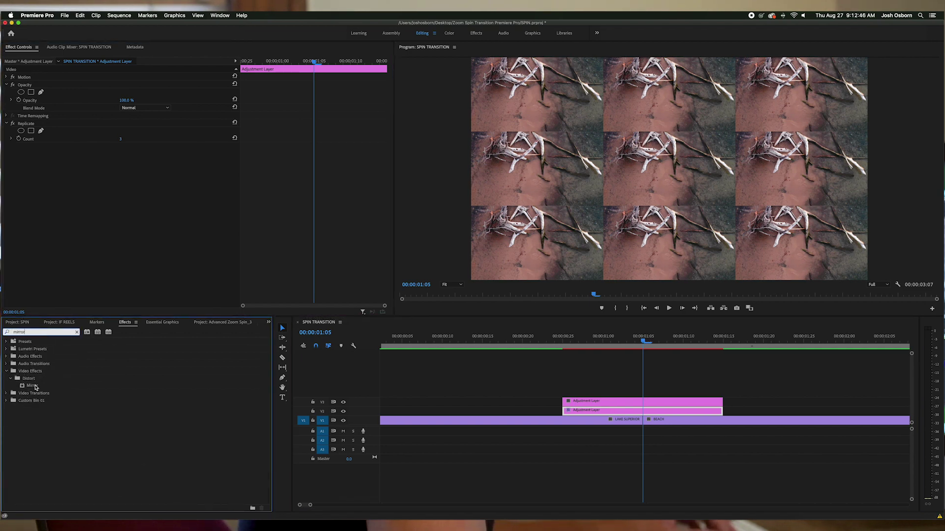
- Add two Mirror effects to the adjustment layer at 90° and -90°, adjusting their reflection centres
{"action": "left_click_drag", "start_coordinate": [35, 387], "coordinate": [607, 415]}
{"action": "left_click", "coordinate": [128, 168]}
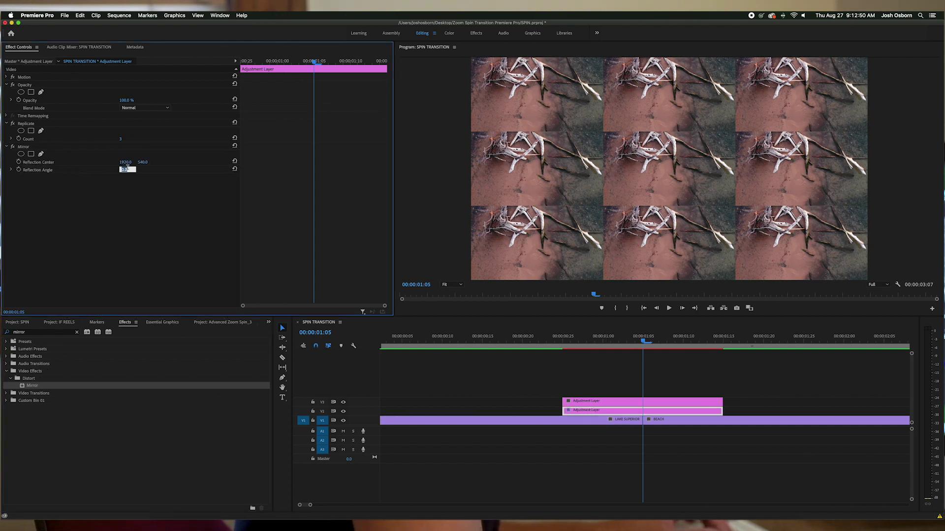
{"action": "key", "text": "Return"}
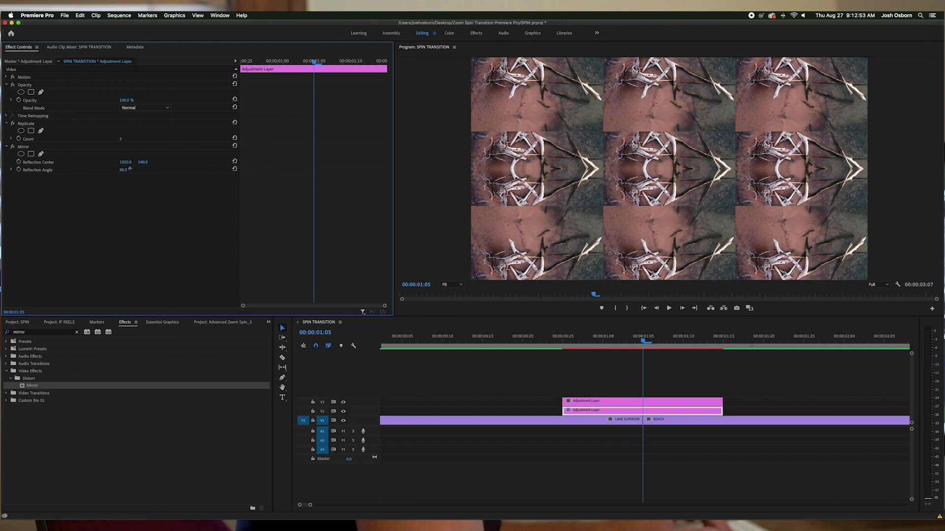
{"action": "left_click_drag", "start_coordinate": [143, 163], "coordinate": [230, 163]}
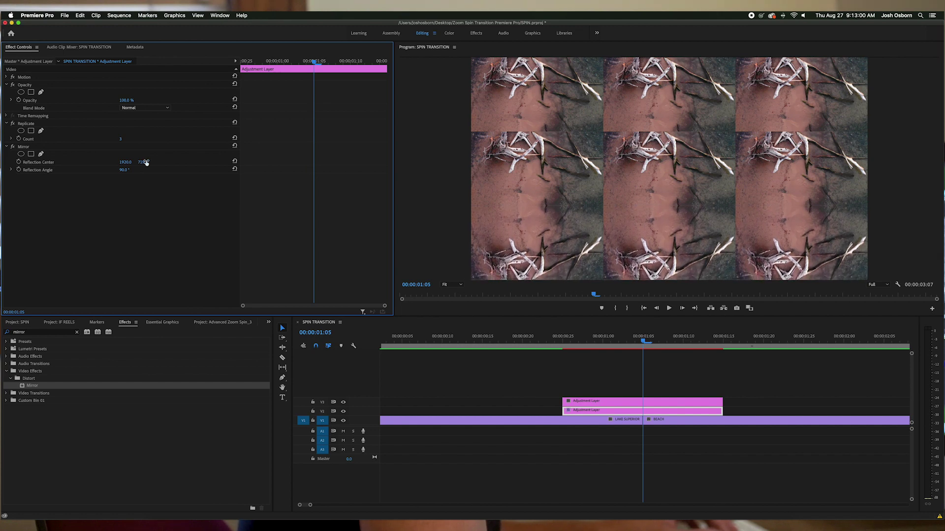
{"action": "left_click_drag", "start_coordinate": [42, 385], "coordinate": [105, 217]}
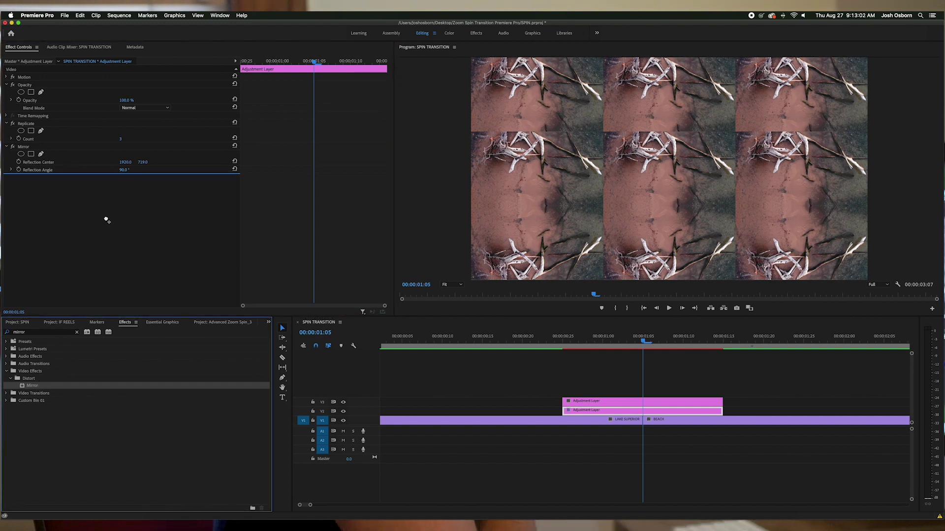
{"action": "left_click", "coordinate": [122, 200]}
{"action": "type", "text": "-90"}
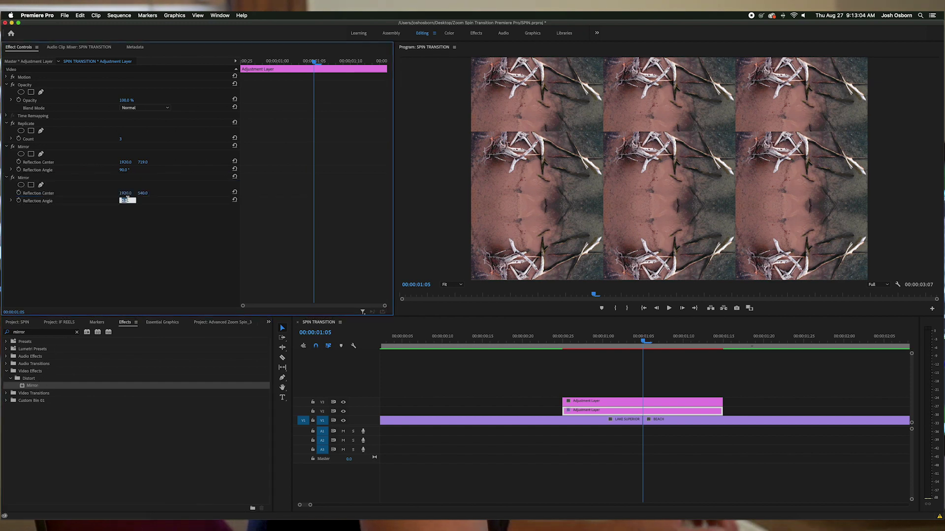
{"action": "key", "text": "Return"}
{"action": "left_click_drag", "start_coordinate": [142, 193], "coordinate": [54, 194]}
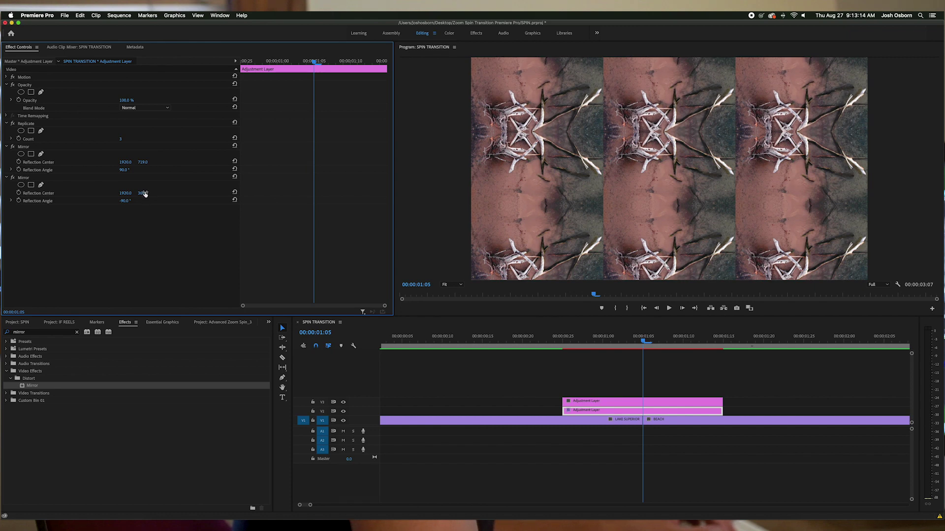
- Add a third Mirror at 180° with Center X 640 and a fourth at 0° with Center X 1279
{"action": "left_click_drag", "start_coordinate": [131, 238], "coordinate": [132, 239]}
{"action": "left_click", "coordinate": [125, 231]}
{"action": "type", "text": "180"}
{"action": "key", "text": "Return"}
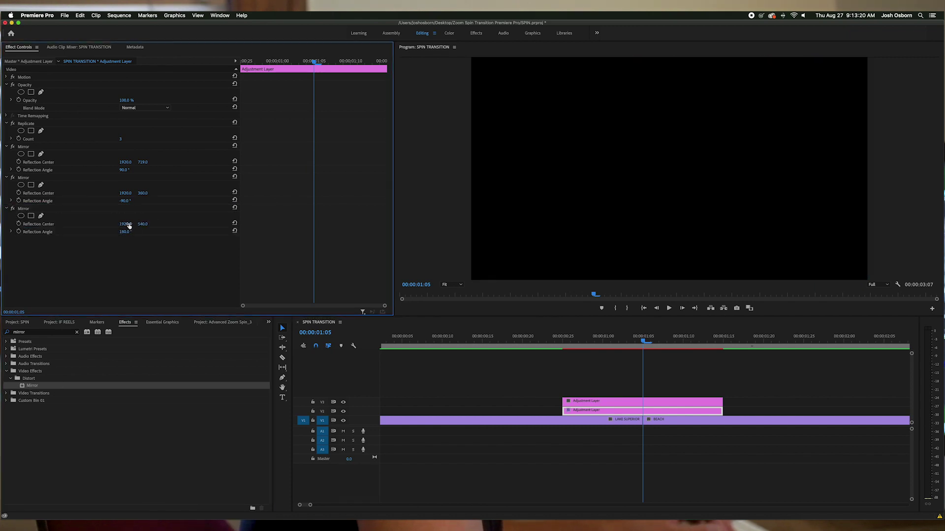
{"action": "left_click_drag", "start_coordinate": [125, 223], "coordinate": [50, 224]}
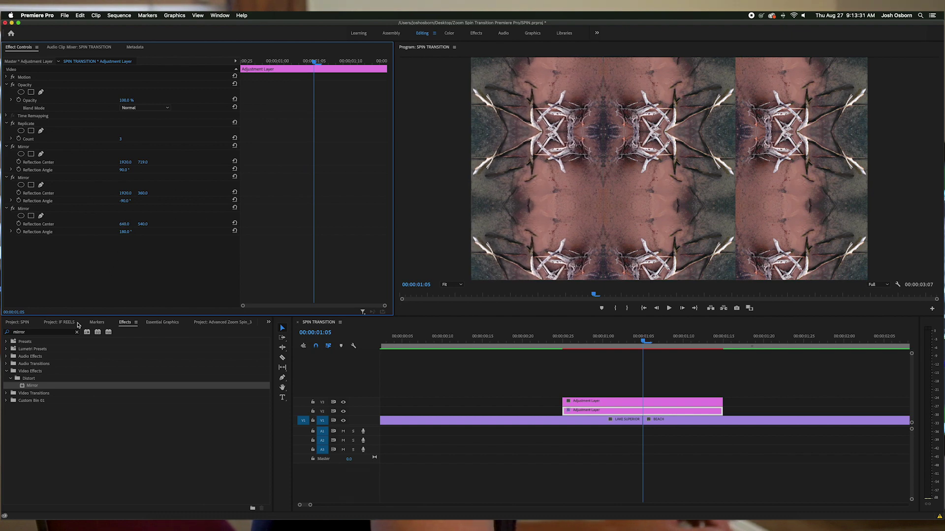
{"action": "left_click_drag", "start_coordinate": [32, 390], "coordinate": [118, 265]}
{"action": "left_click", "coordinate": [126, 262]}
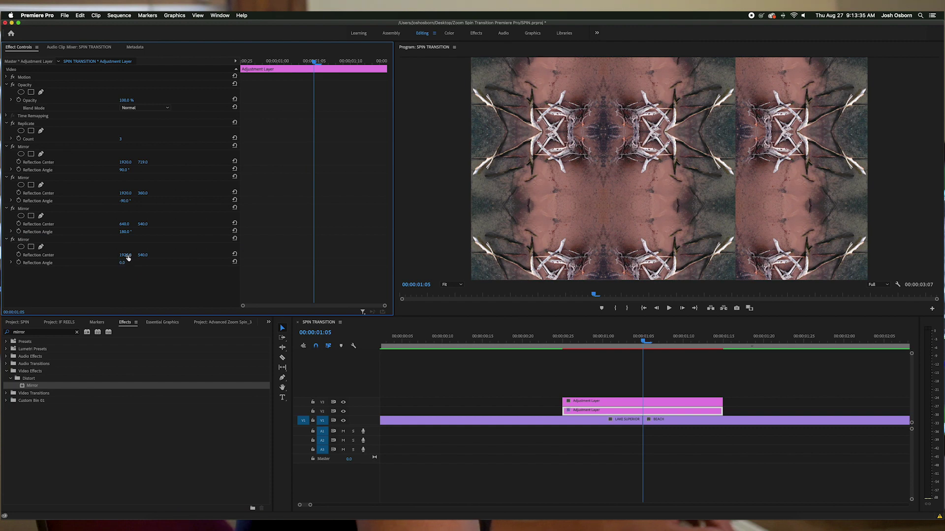
{"action": "left_click_drag", "start_coordinate": [125, 255], "coordinate": [72, 255]}
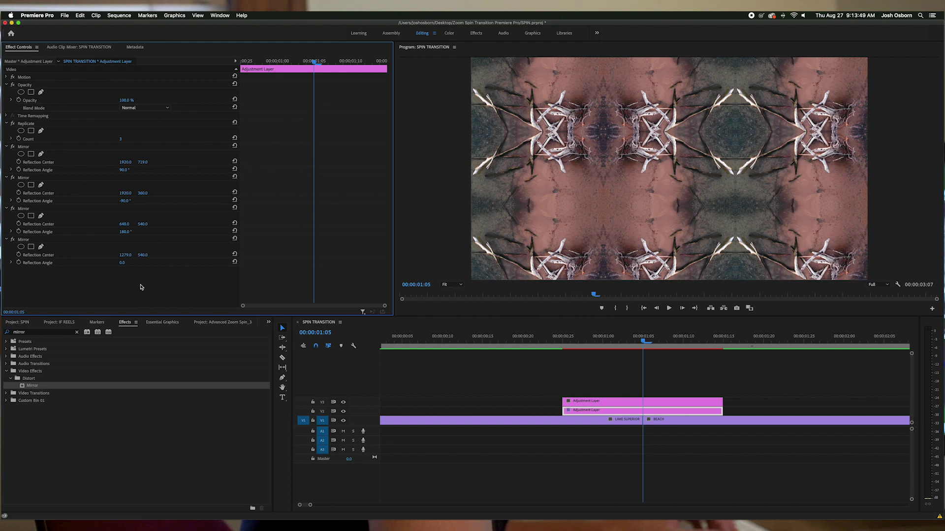
{"action": "left_click", "coordinate": [77, 332]}
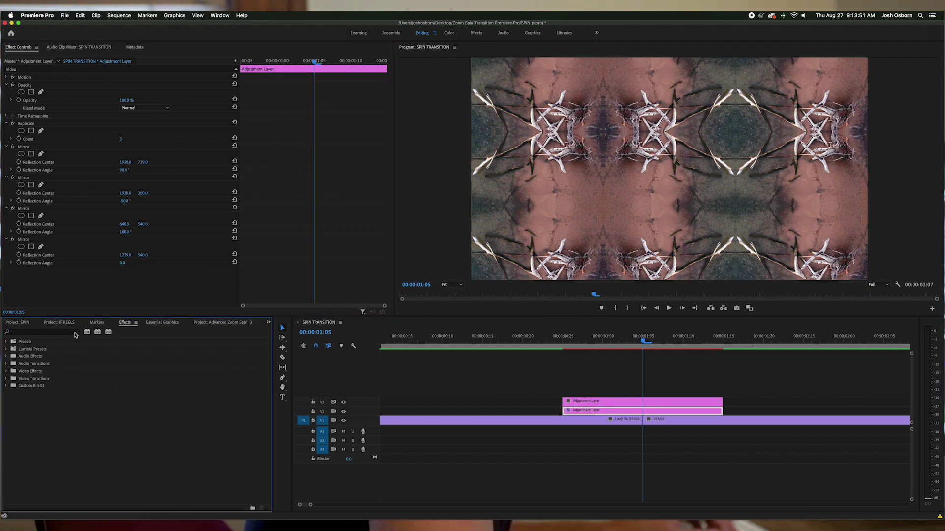
- Apply the Transform effect to the upper V3 adjustment layer
{"action": "left_click", "coordinate": [49, 333]}
{"action": "type", "text": "tra"}
{"action": "type", "text": "nsofr"}
{"action": "key", "text": "BackSpace"}
{"action": "type", "text": "form"}
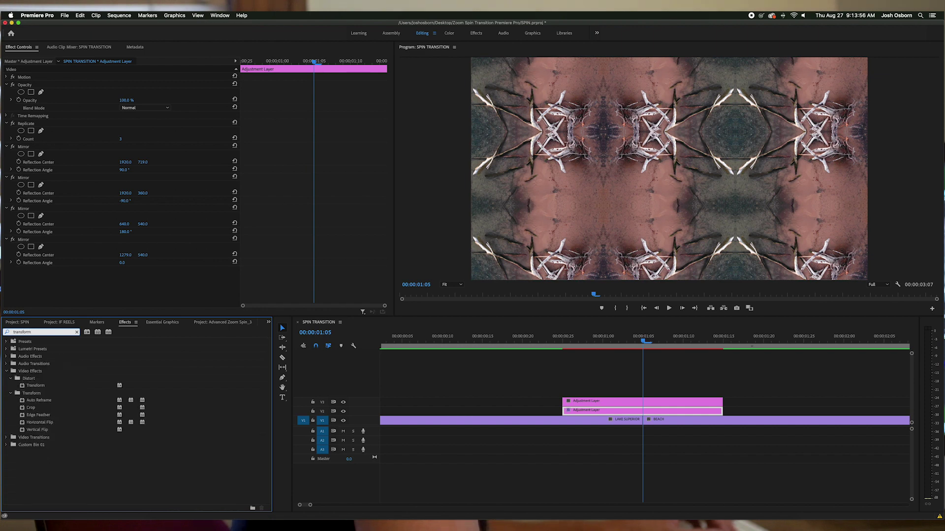
{"action": "left_click_drag", "start_coordinate": [35, 388], "coordinate": [156, 383]}
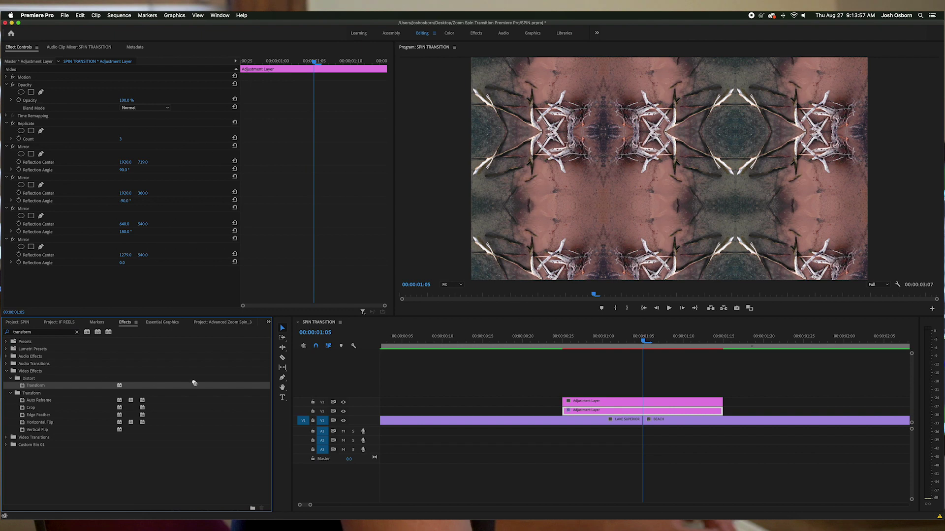
{"action": "left_click_drag", "start_coordinate": [544, 389], "coordinate": [576, 401]}
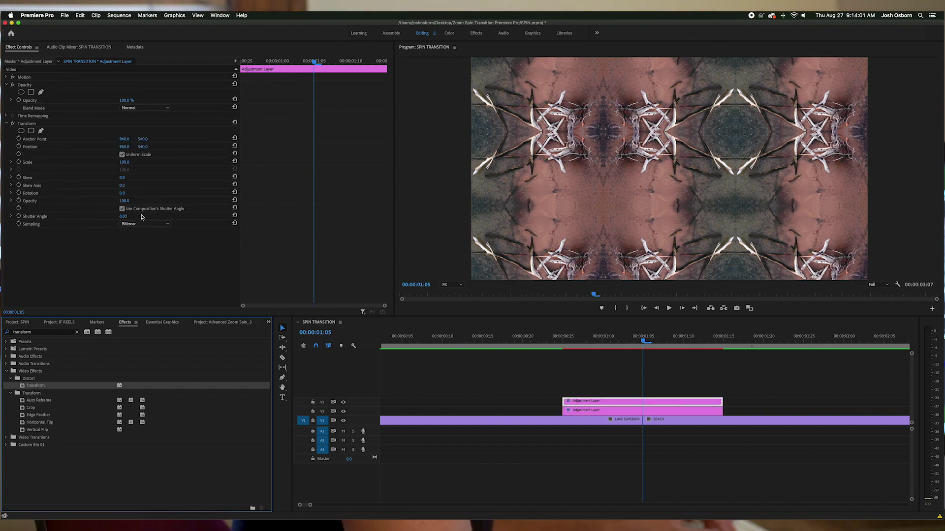
- Set Transform Scale to 300 and a custom Shutter Angle of 300, playhead at 00:00:00:25
{"action": "left_click", "coordinate": [125, 163]}
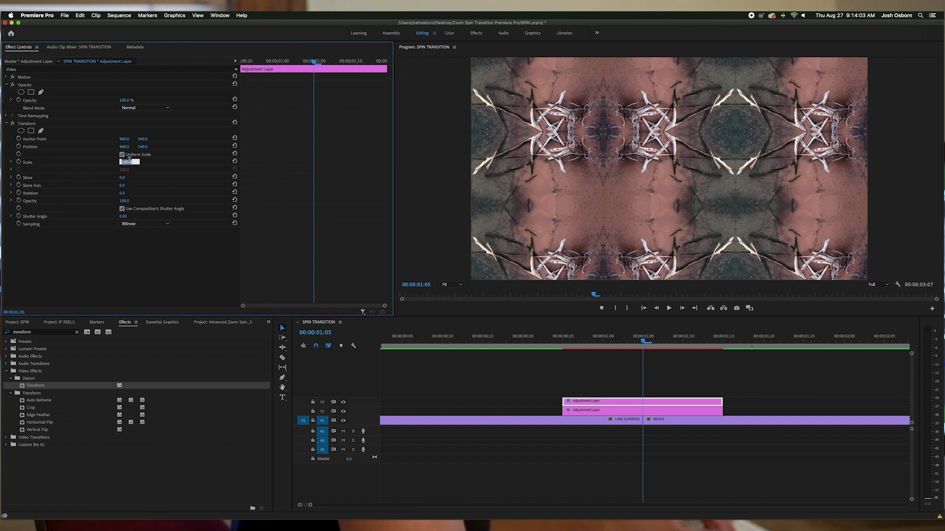
{"action": "type", "text": "30"}
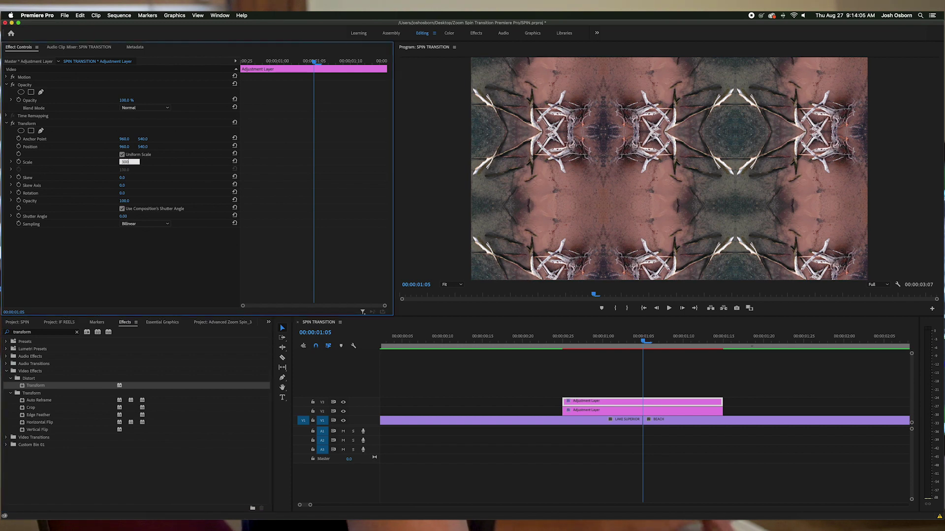
{"action": "type", "text": "0"}
{"action": "key", "text": "Return"}
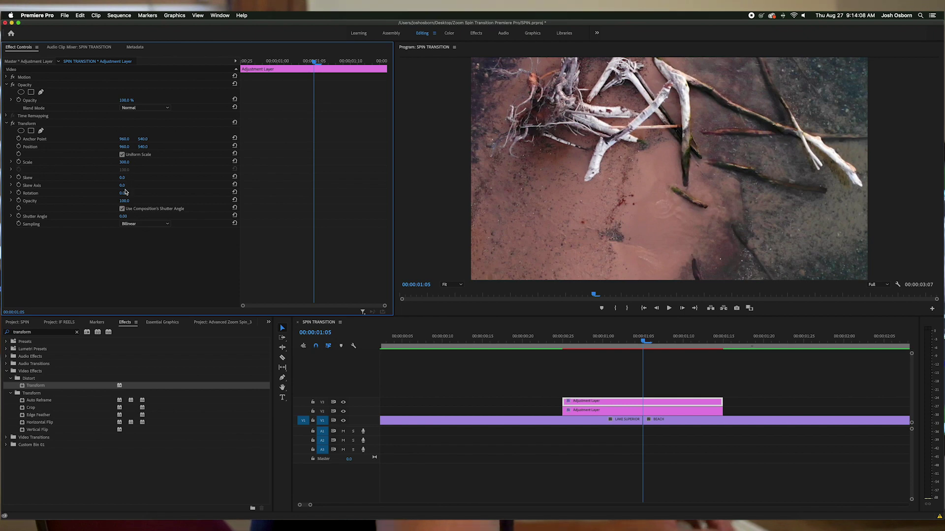
{"action": "left_click", "coordinate": [122, 209]}
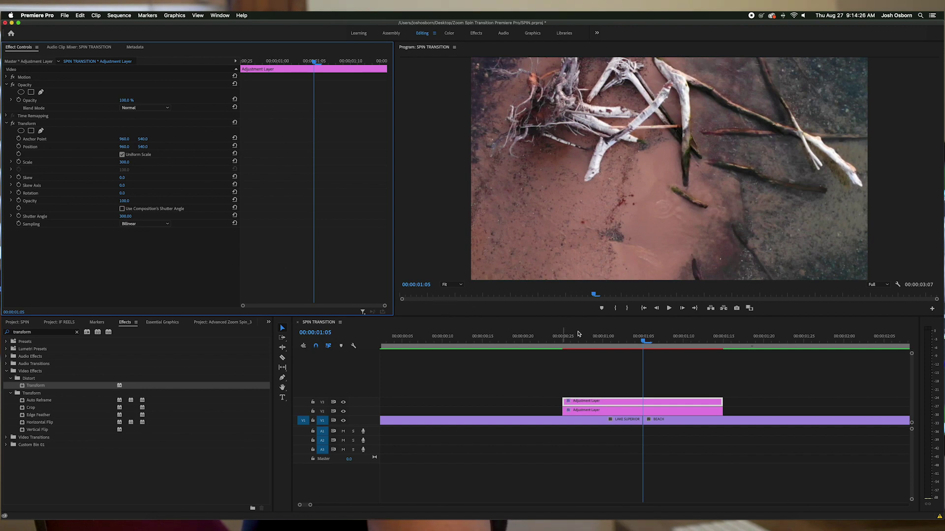
{"action": "left_click_drag", "start_coordinate": [642, 343], "coordinate": [566, 345]}
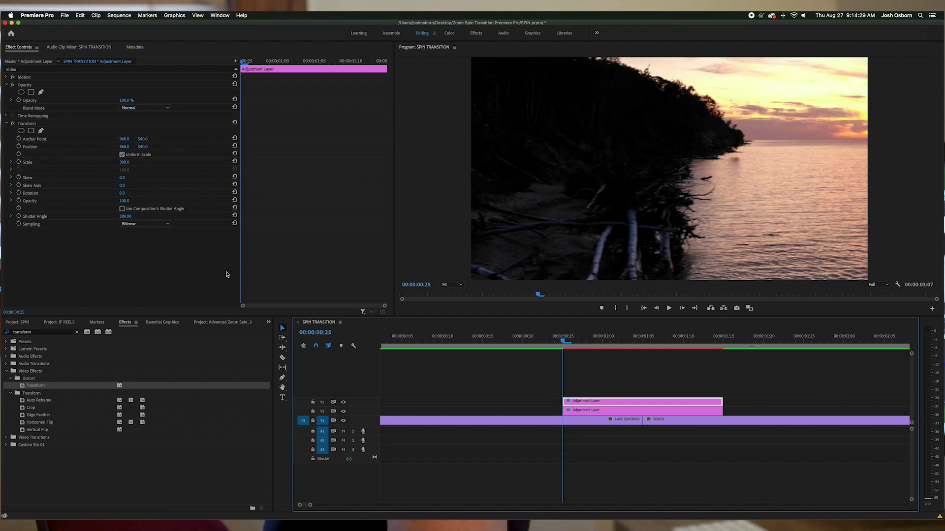
- Keyframe Transform Rotation from 0° at 00:00:00:25 to 360° at 00:00:01:15
{"action": "left_click", "coordinate": [19, 195]}
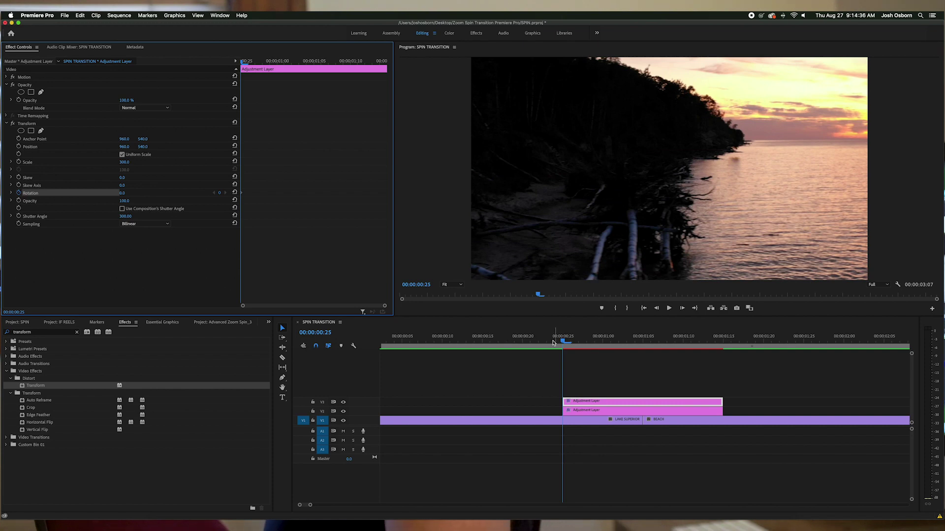
{"action": "left_click_drag", "start_coordinate": [564, 343], "coordinate": [723, 345]}
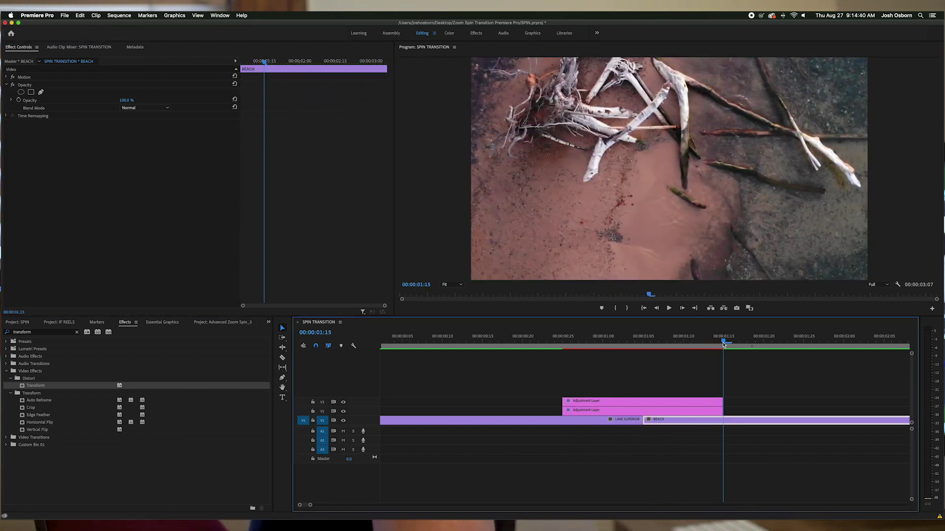
{"action": "left_click", "coordinate": [713, 401]}
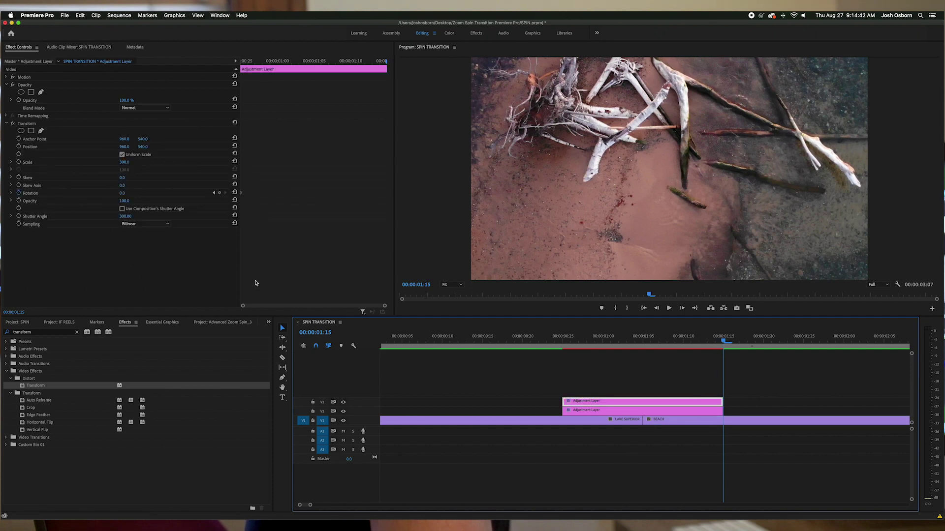
{"action": "left_click", "coordinate": [123, 193]}
{"action": "type", "text": "360"}
{"action": "key", "text": "Return"}
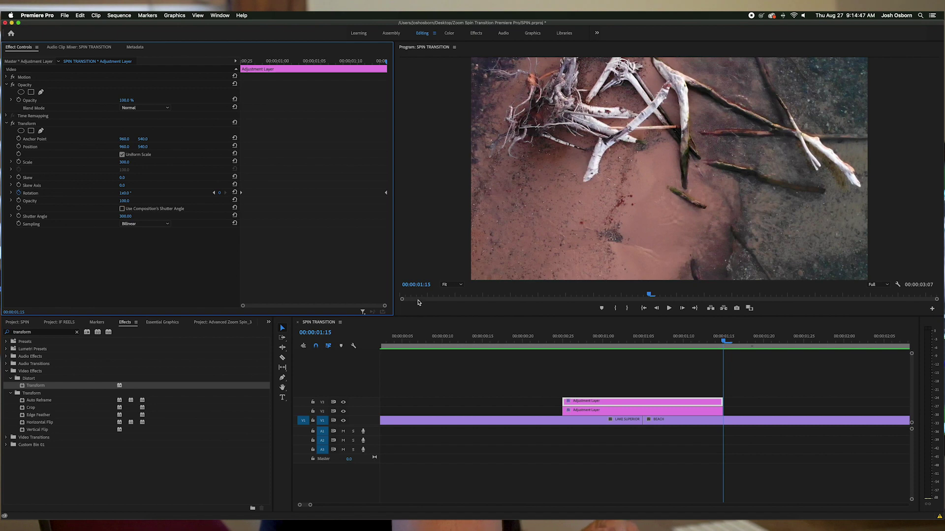
{"action": "left_click_drag", "start_coordinate": [561, 340], "coordinate": [539, 344]}
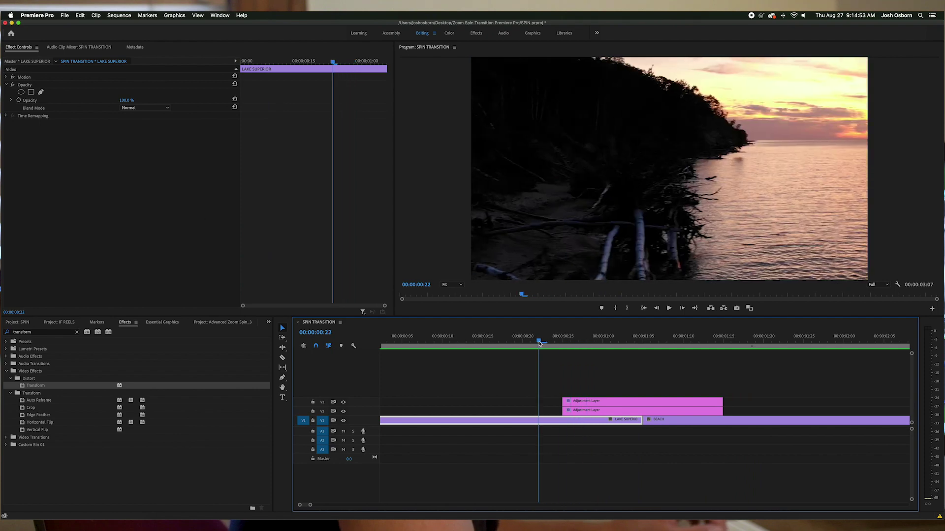
- Add a shortened Cross Dissolve on the V1 cut between LAKE SUPERIOR and BEACH
{"action": "scroll", "coordinate": [536, 343], "scroll_direction": "up", "scroll_amount": 1}
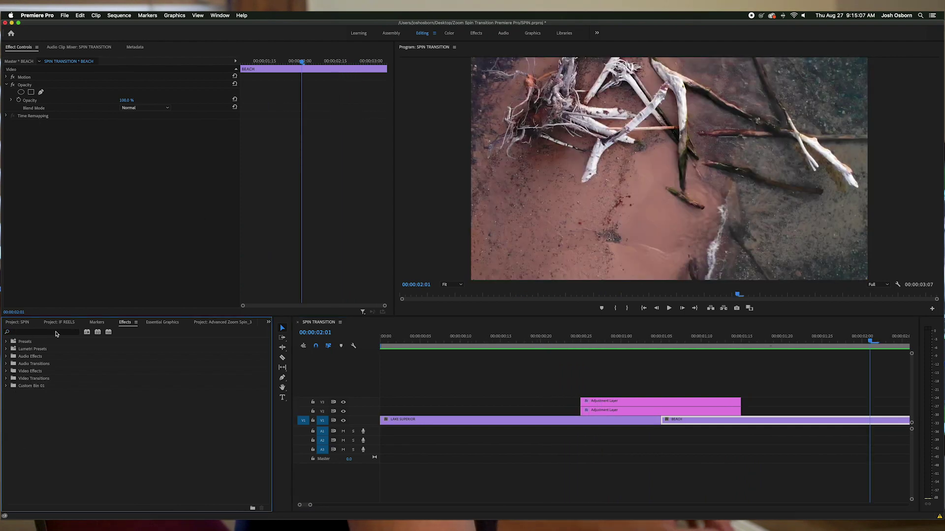
{"action": "left_click", "coordinate": [56, 333]}
{"action": "type", "text": "cross"}
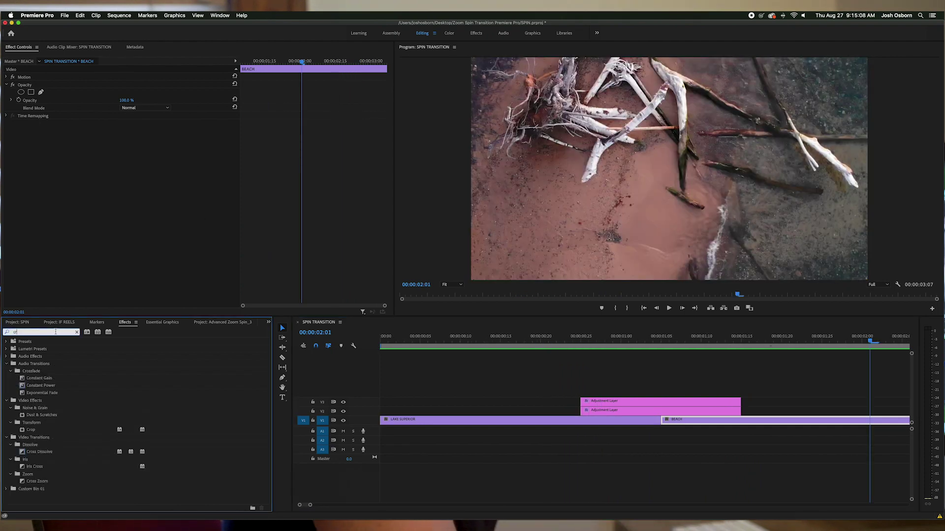
{"action": "left_click_drag", "start_coordinate": [45, 424], "coordinate": [663, 426]}
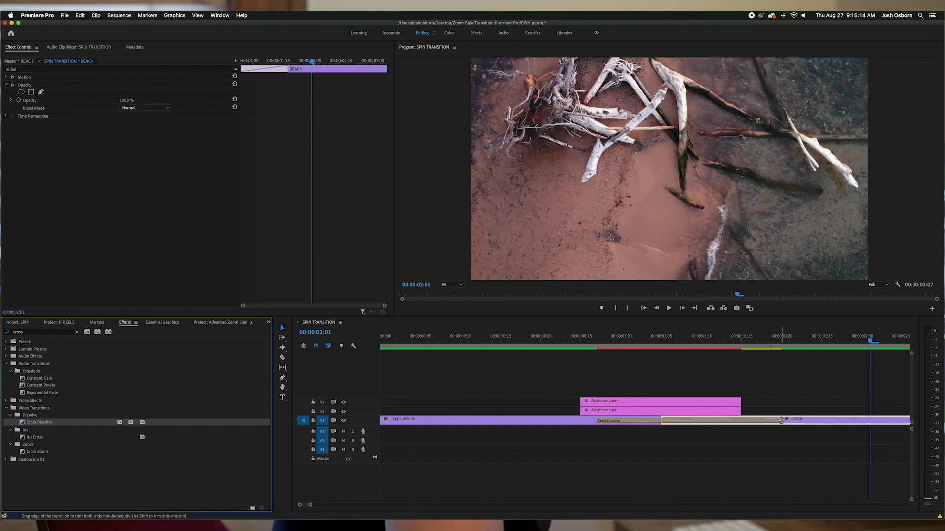
{"action": "left_click_drag", "start_coordinate": [780, 421], "coordinate": [670, 422]}
- Play back the cross dissolve and park the playhead at 00:00:00:19
{"action": "left_click", "coordinate": [610, 339]}
{"action": "key", "text": "j"}
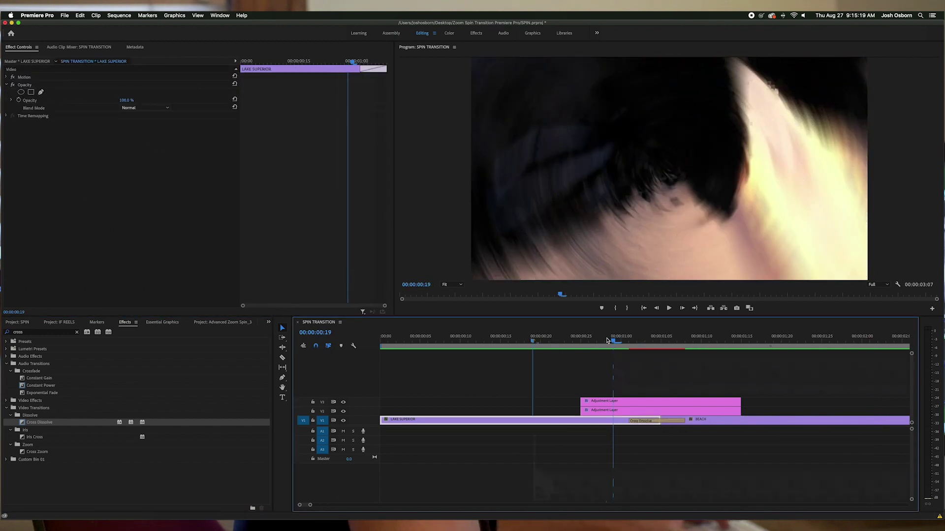
{"action": "left_click_drag", "start_coordinate": [608, 340], "coordinate": [534, 342]}
{"action": "left_click", "coordinate": [119, 15]}
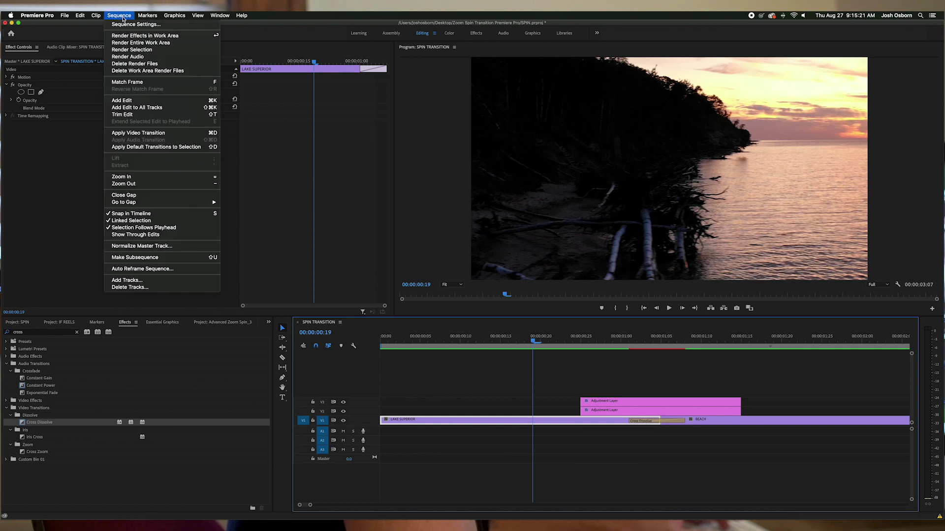
- Render effects in the work area and play the spin transition from the sequence start
{"action": "left_click", "coordinate": [124, 44]}
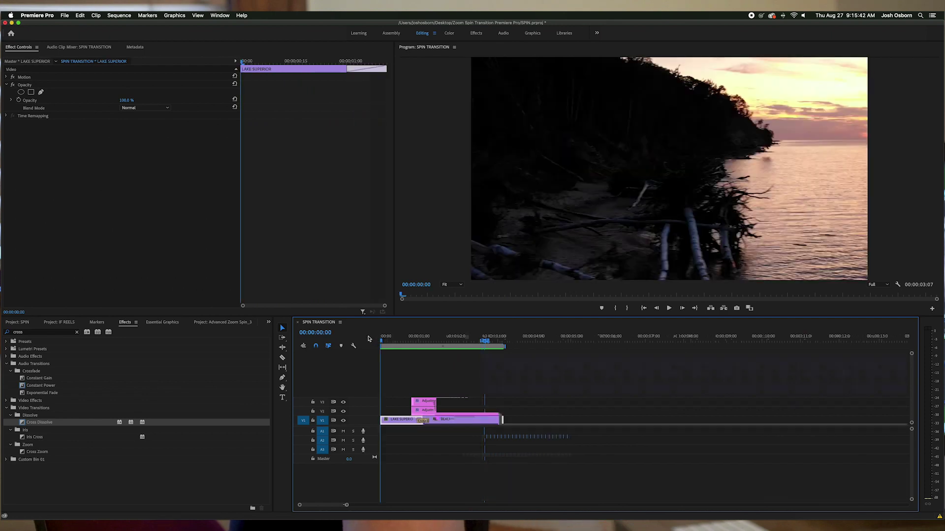
{"action": "key", "text": "space"}
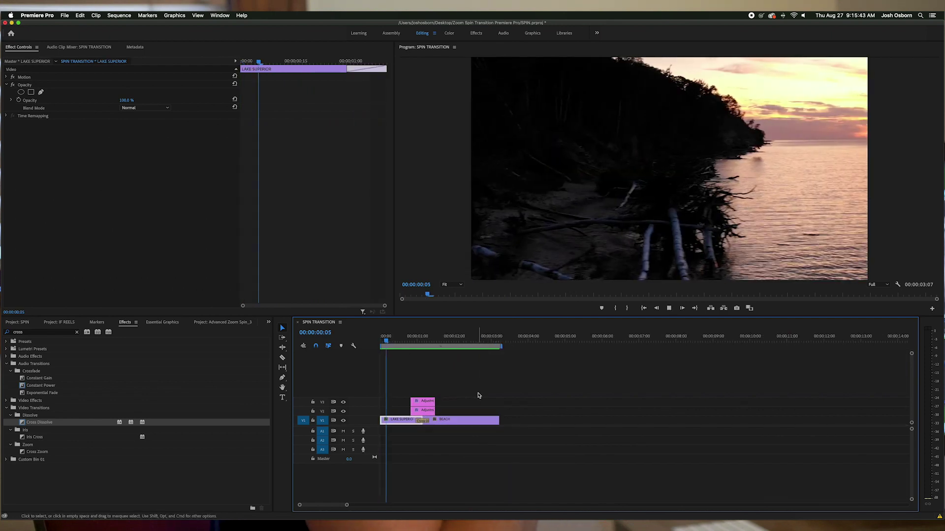
{"action": "left_click", "coordinate": [384, 339]}
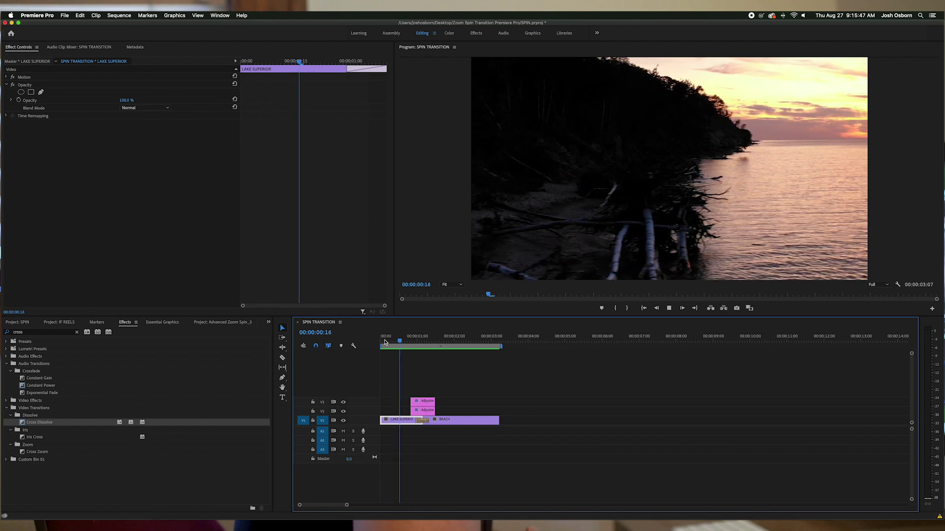
{"action": "left_click", "coordinate": [385, 340]}
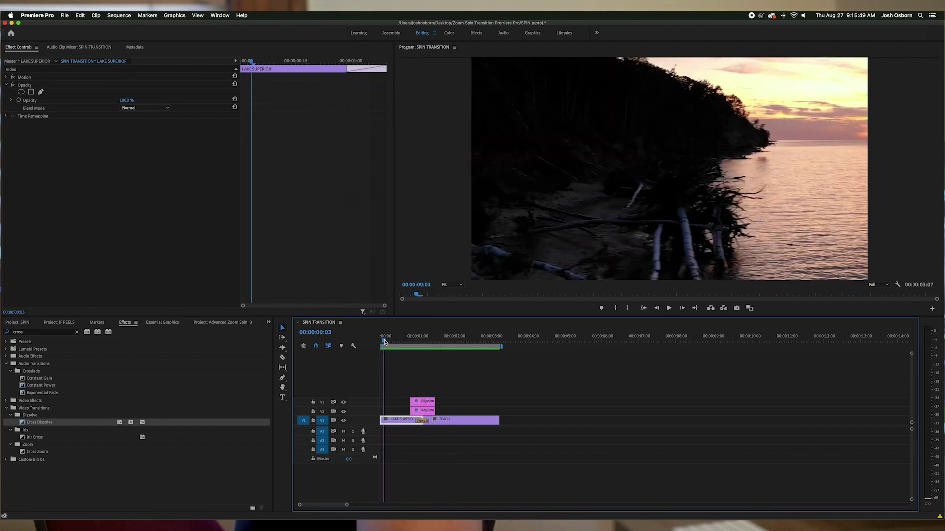
{"action": "key", "text": "space"}
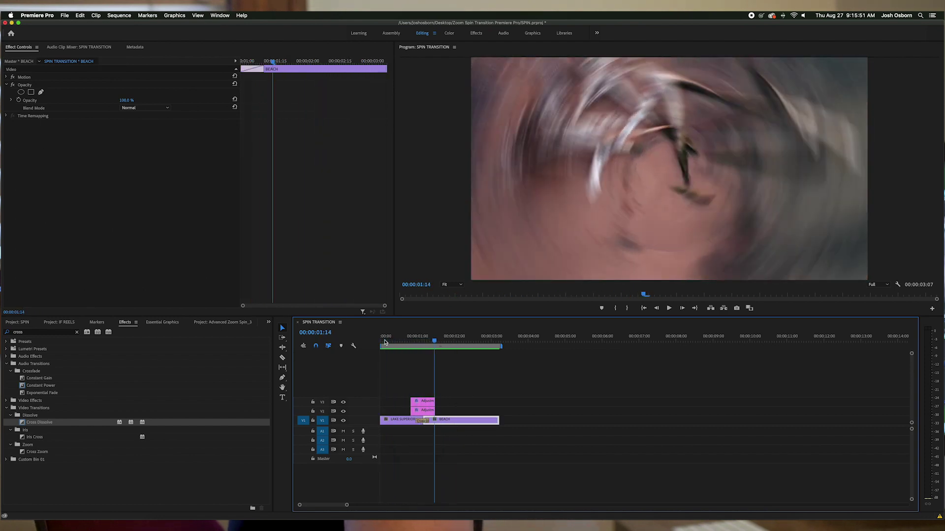